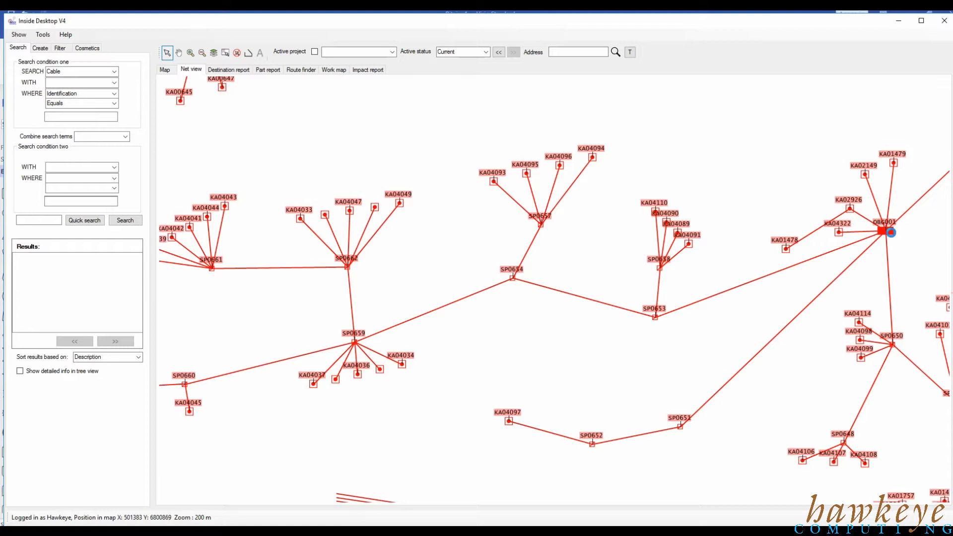
Step: Show the customer access node KA04033 in the geographic map, and return to the net view
mouse_move(891, 233)
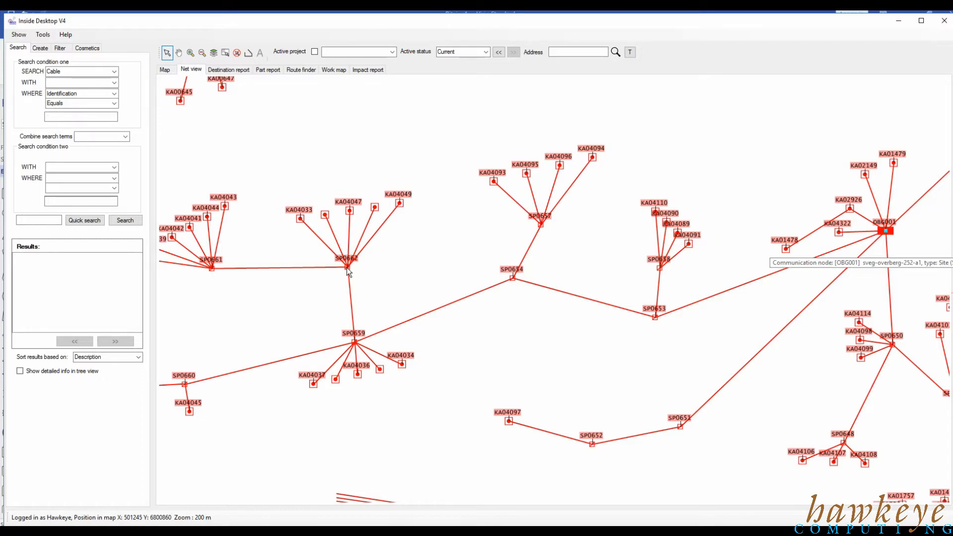
mouse_move(346, 268)
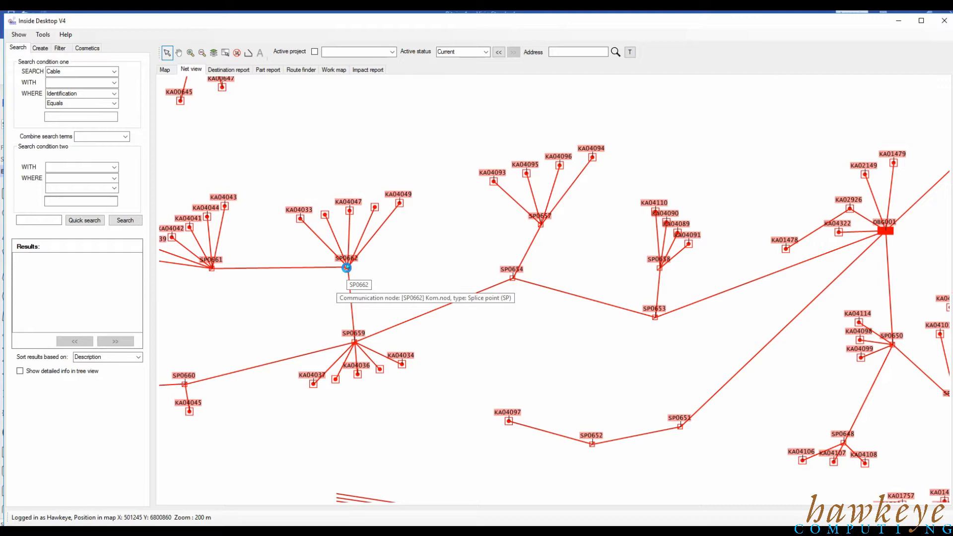
right_click(299, 218)
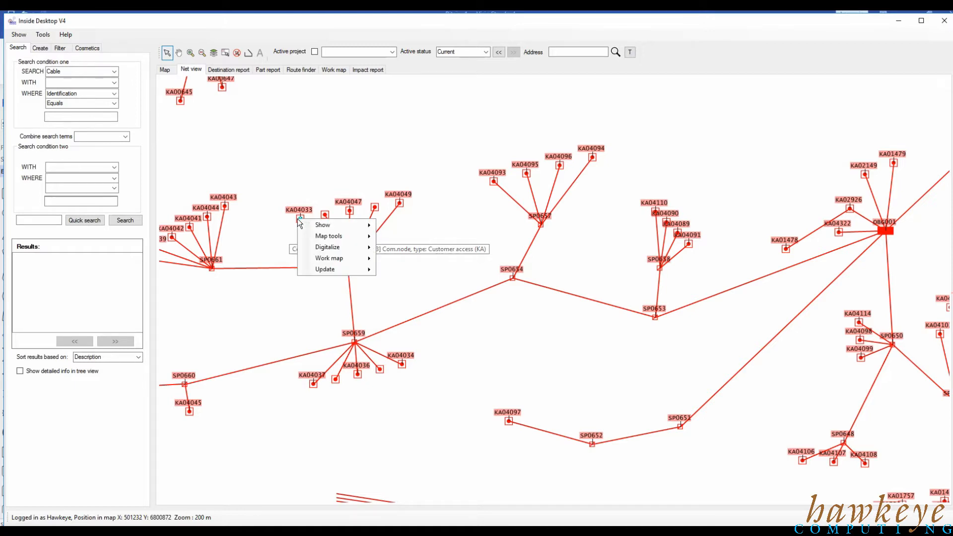
mouse_move(343, 236)
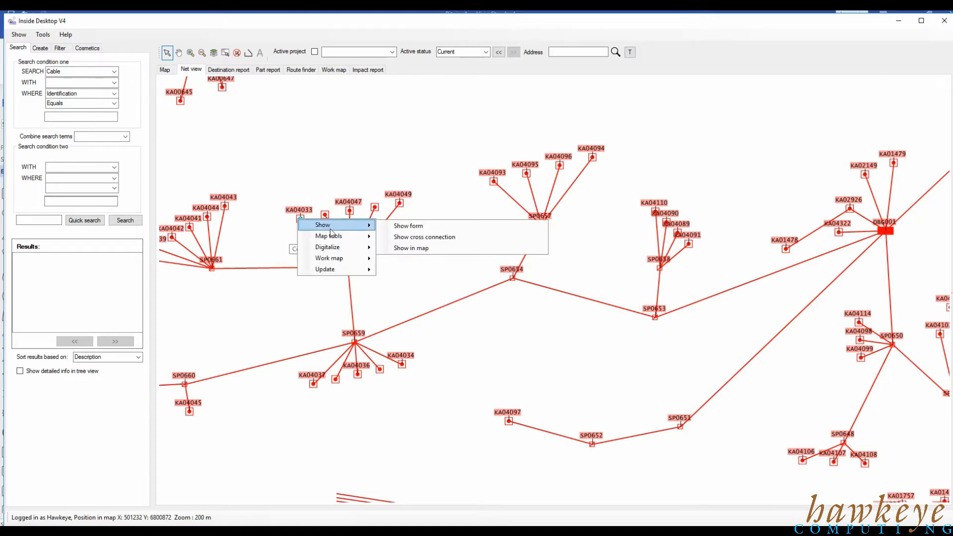
click(421, 248)
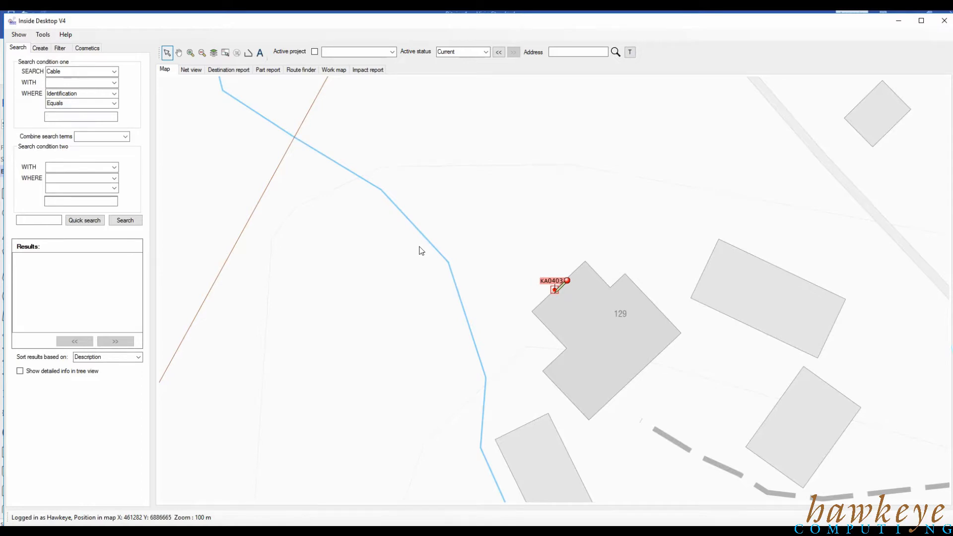
click(192, 70)
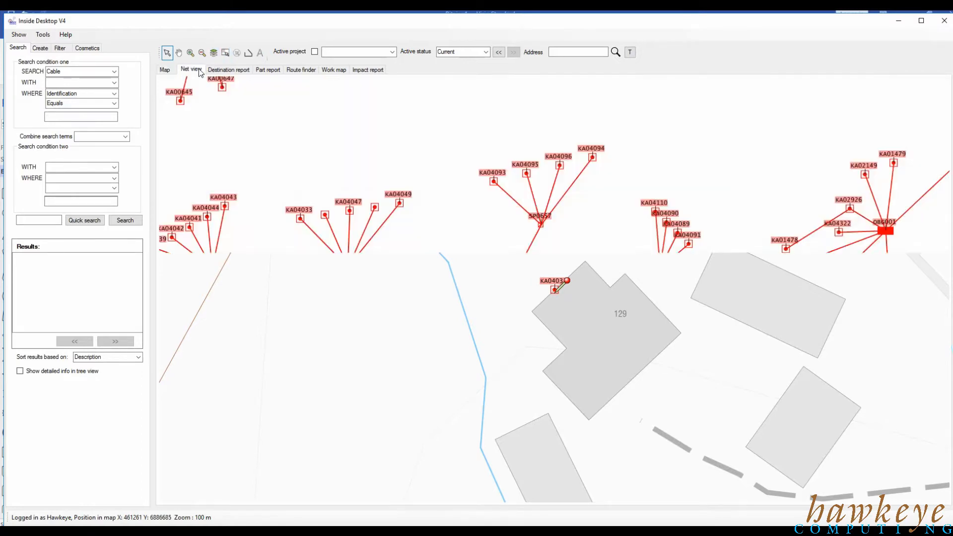
Step: Open the cross connection of communication node OBG001
click(888, 230)
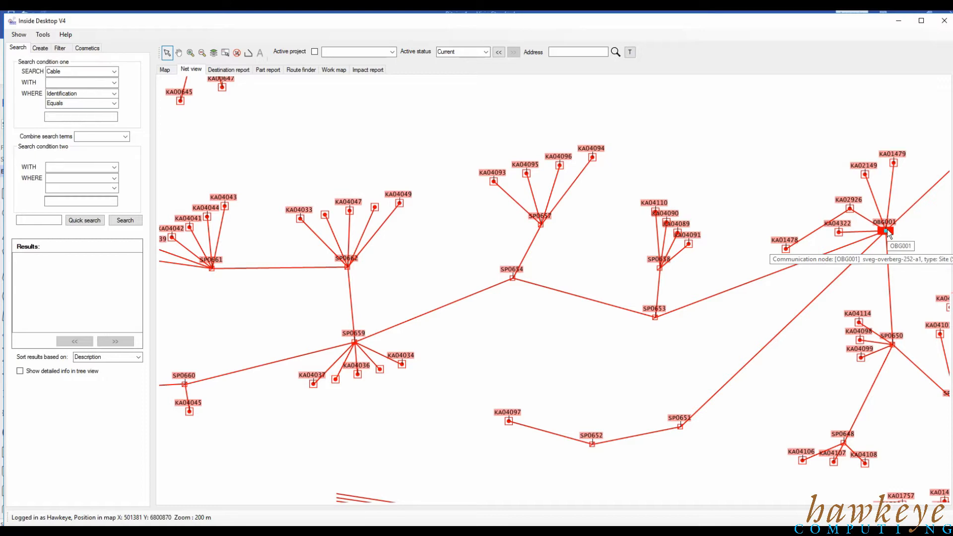
right_click(888, 235)
mouse_move(919, 240)
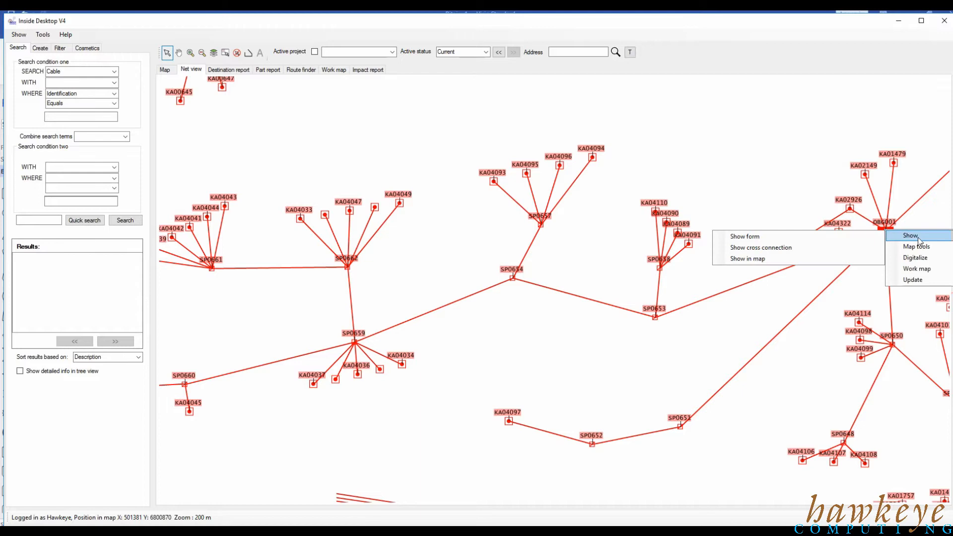
click(817, 249)
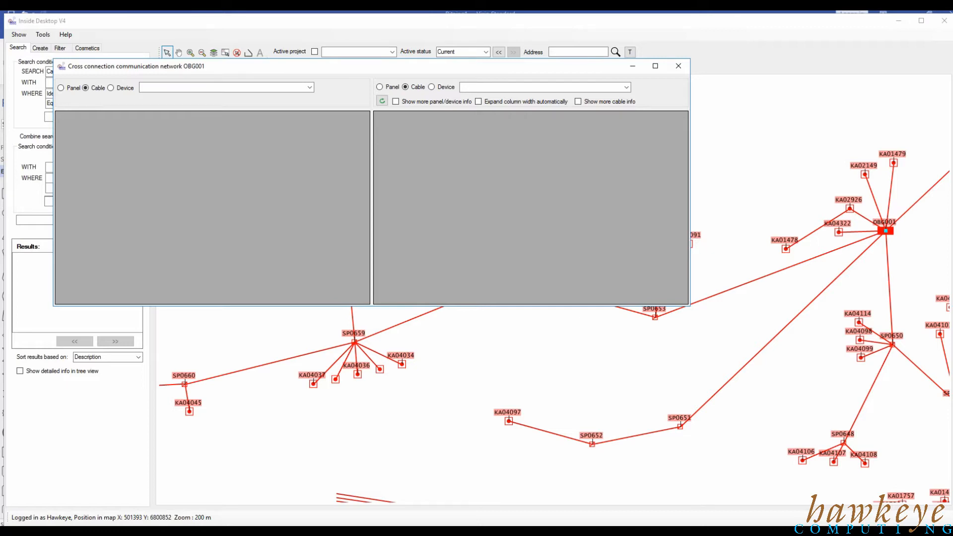
Step: Enlarge the cross connection window and load panel ODF03:21:A1 (Duvberg) with automatic column width expansion
click(60, 89)
drag(688, 305, 887, 371)
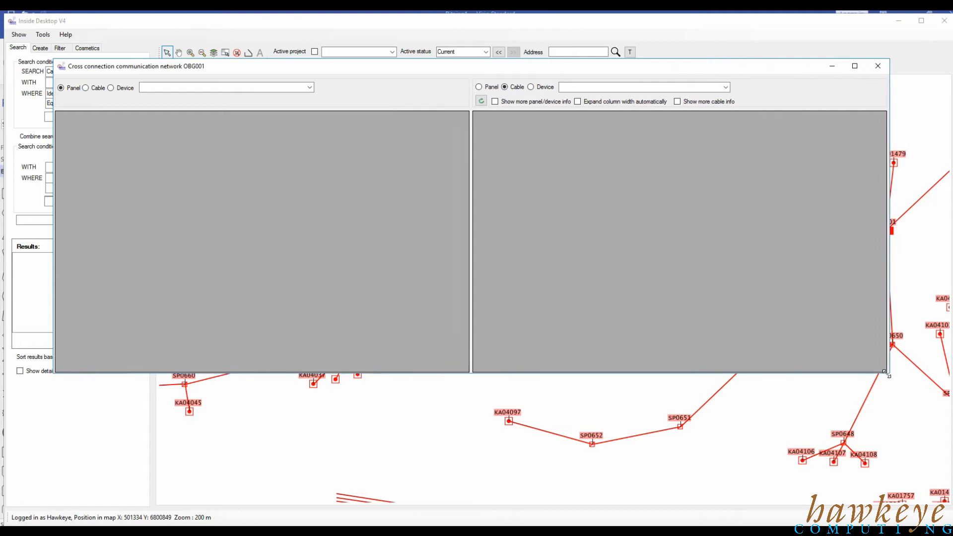
click(309, 87)
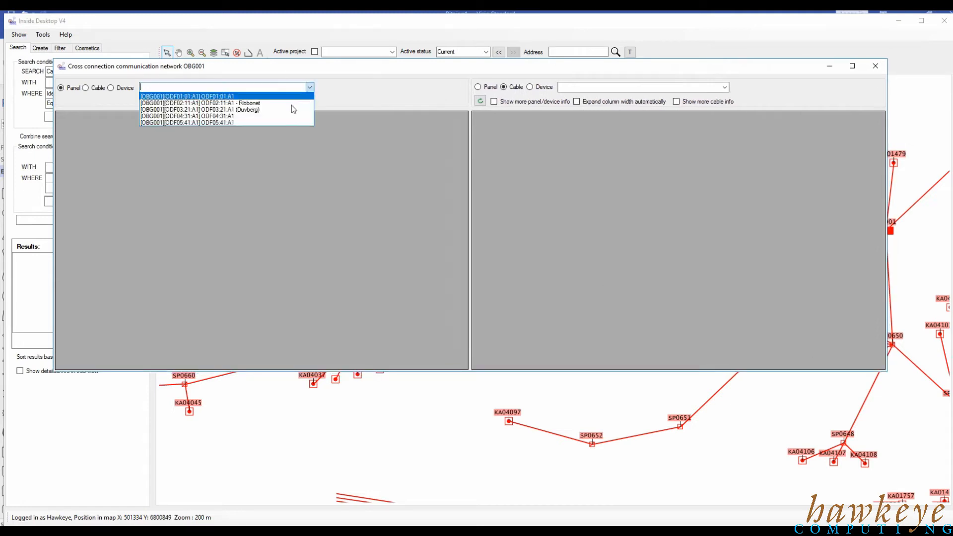
click(315, 117)
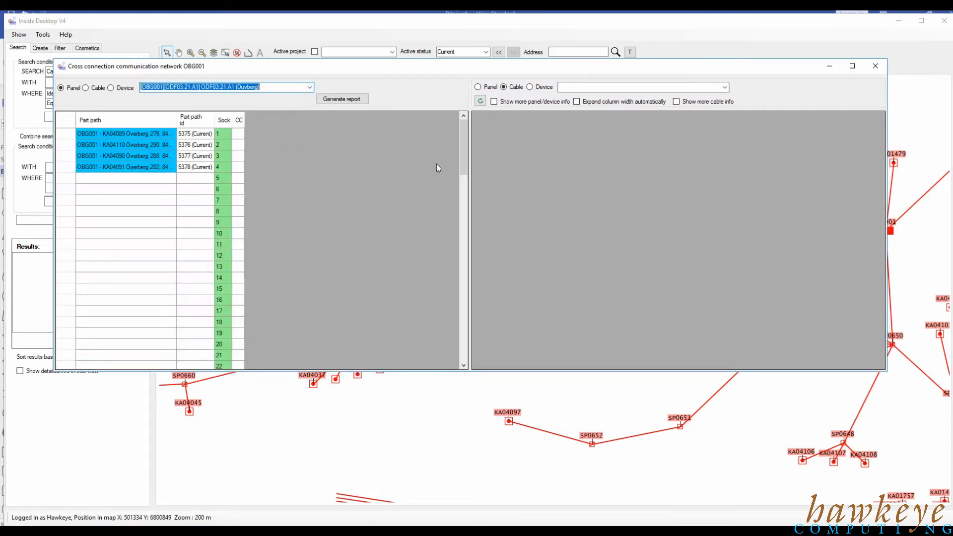
click(602, 103)
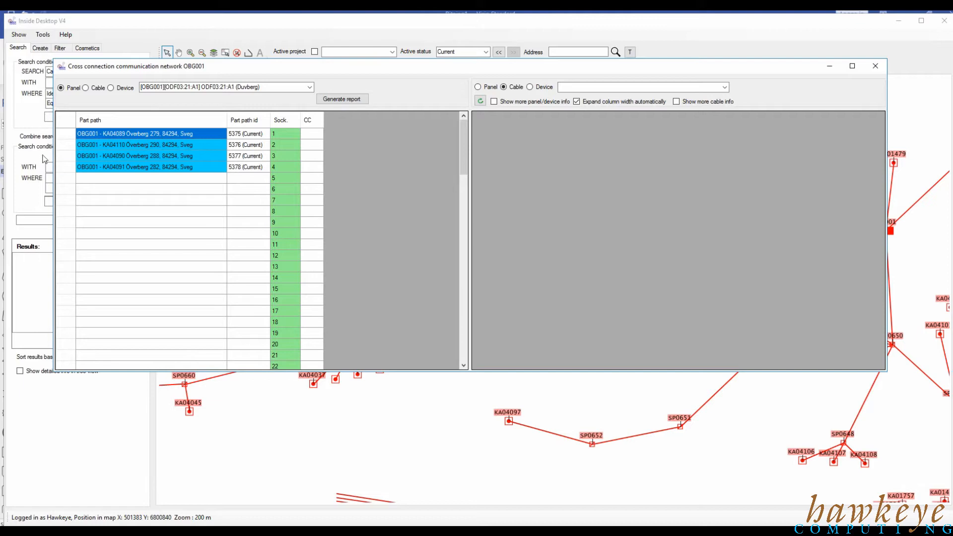
Step: Show the opposite rear connection for socket 1 of panel ODF03:21:A1
click(63, 134)
right_click(64, 134)
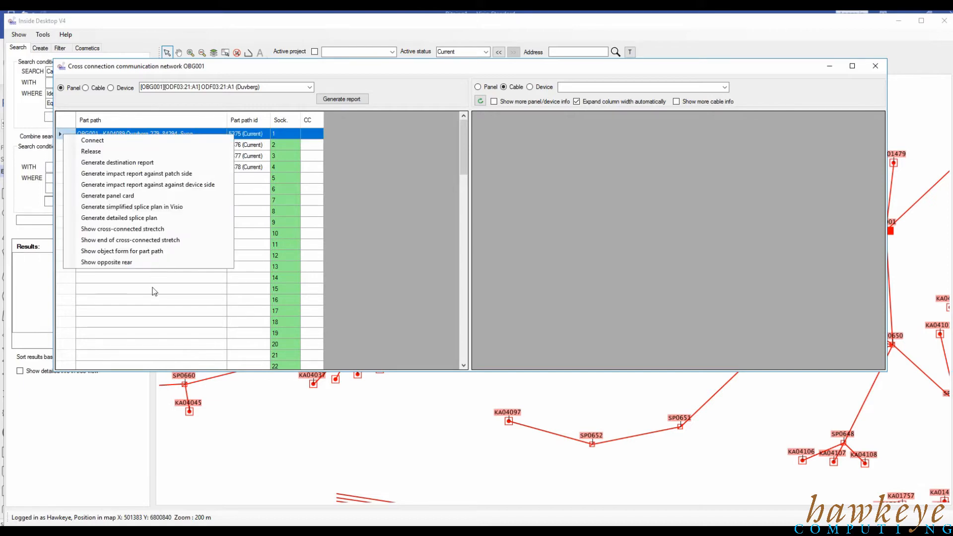
click(153, 264)
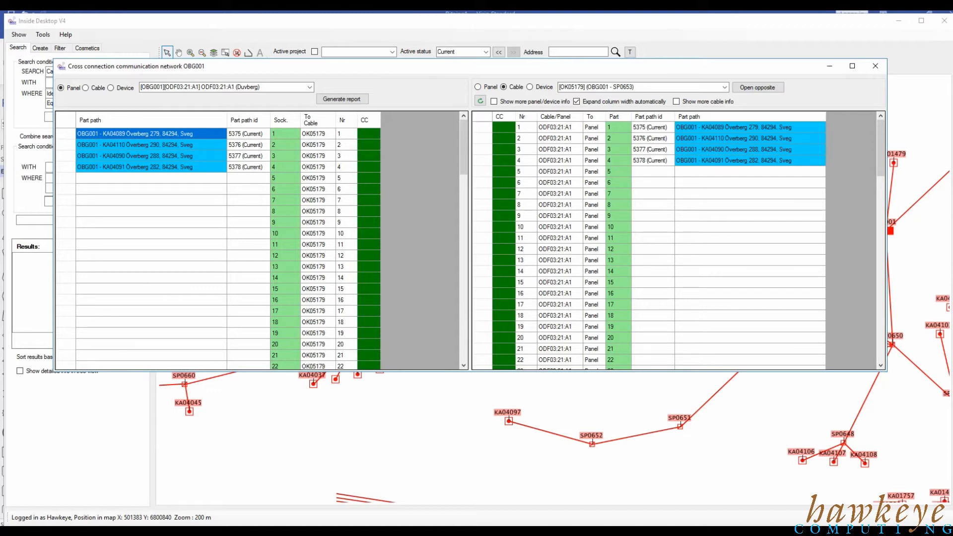
Step: Generate a detailed splice plan for sockets 61 to 78 of panel ODF03:21:A1
scroll(221, 223, down, 3)
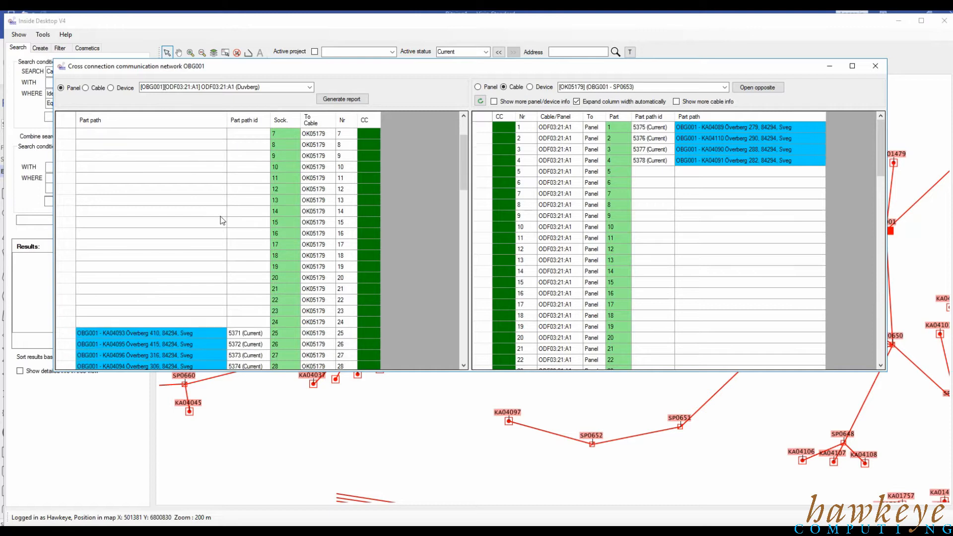
scroll(222, 223, down, 12)
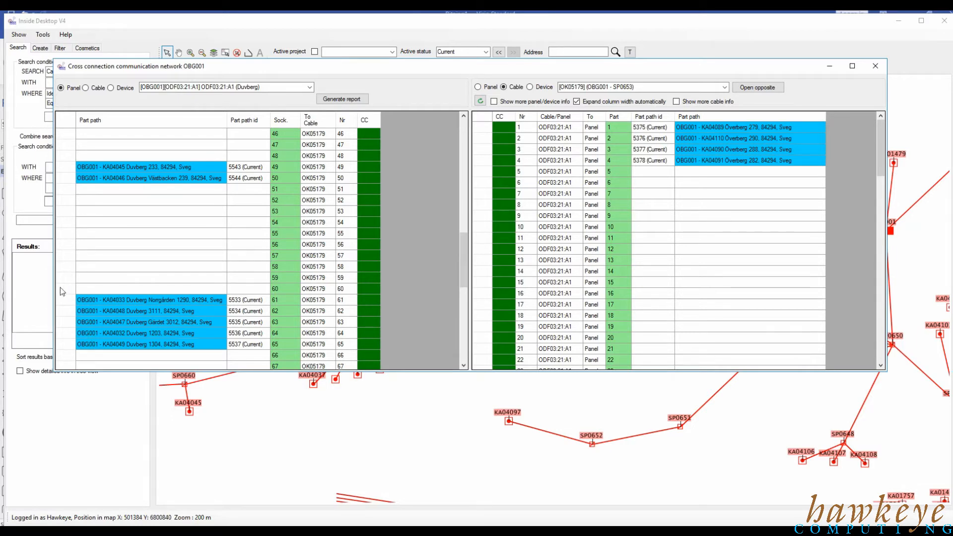
click(64, 300)
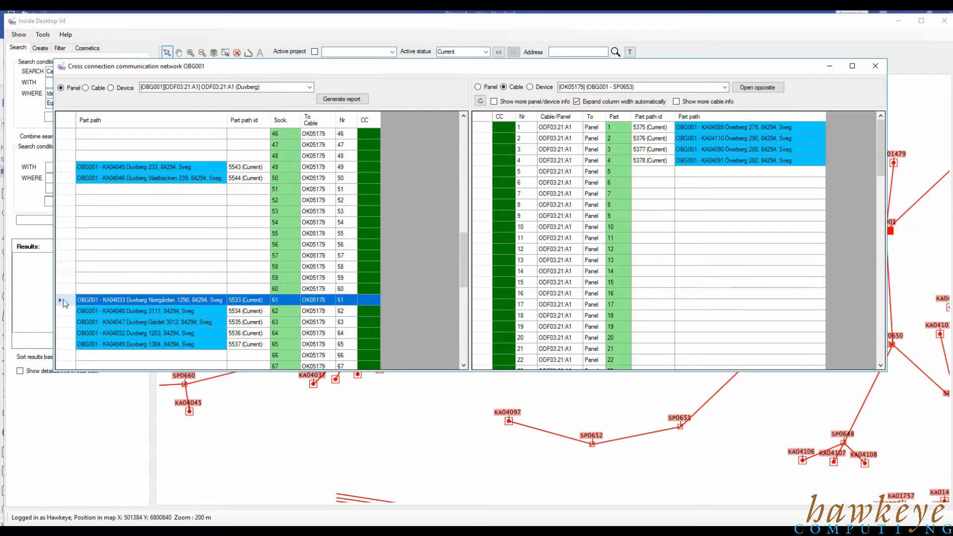
key(shift+Down)
key(shift+Down)
key(shift+Down)
key(shift+Down)
key(shift+Down)
key(shift+Down)
key(shift+Down)
key(shift+Down)
key(shift+Down)
key(shift+Down)
key(shift+Down)
key(shift+Down)
key(shift+Down)
key(shift+Down)
key(shift+Down)
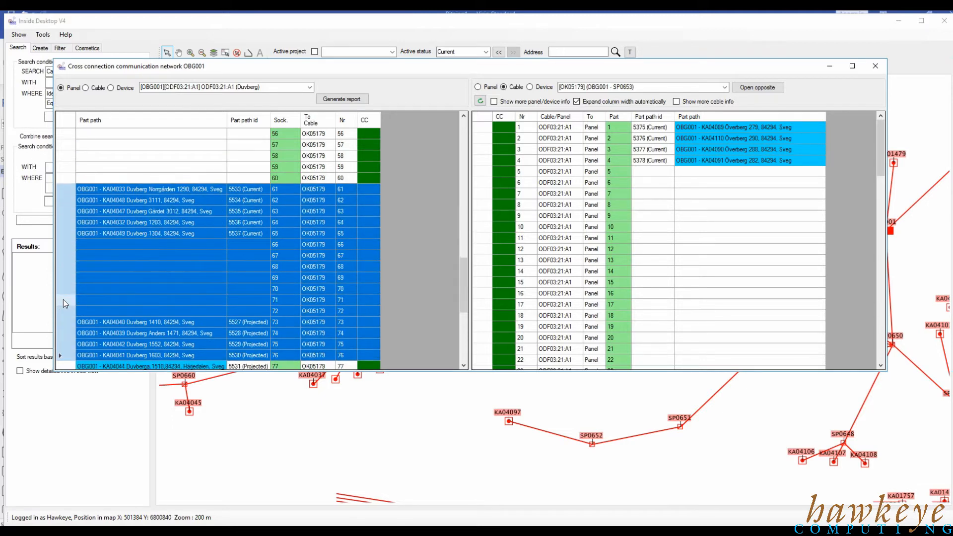
key(shift+Down)
key(shift+Down)
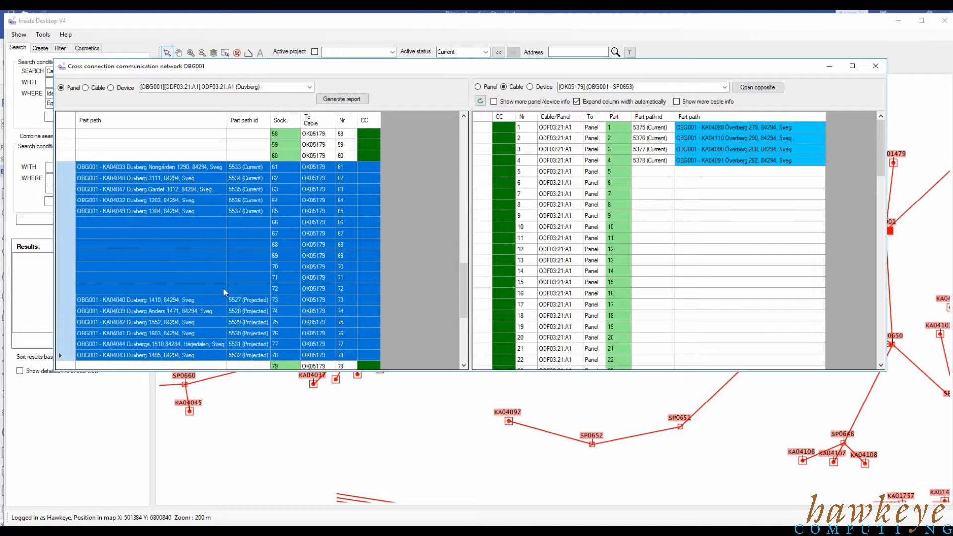
right_click(65, 166)
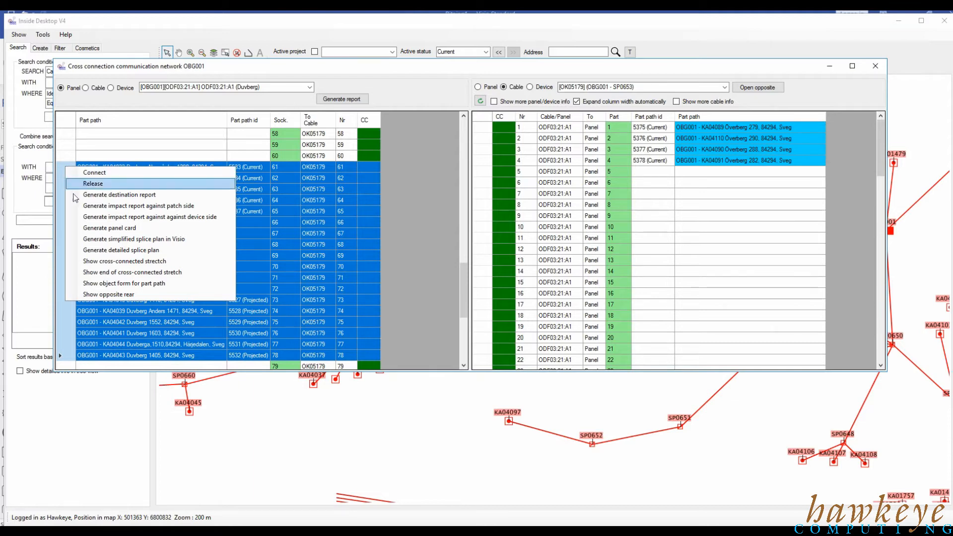
click(143, 250)
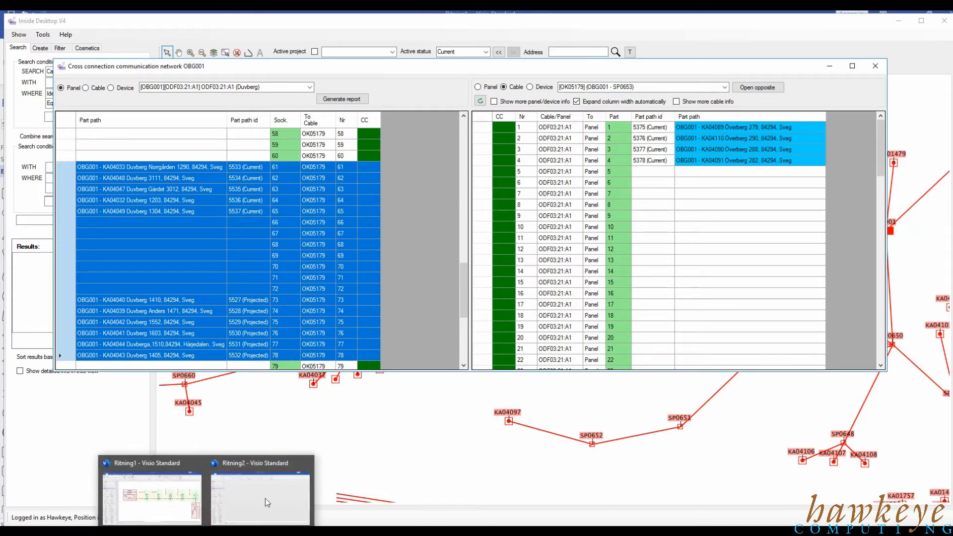
Step: Switch to the Visio drawing Ritning2, minimize the cross connection window and examine the splice plan's fibre connections starting at OBG001
click(266, 498)
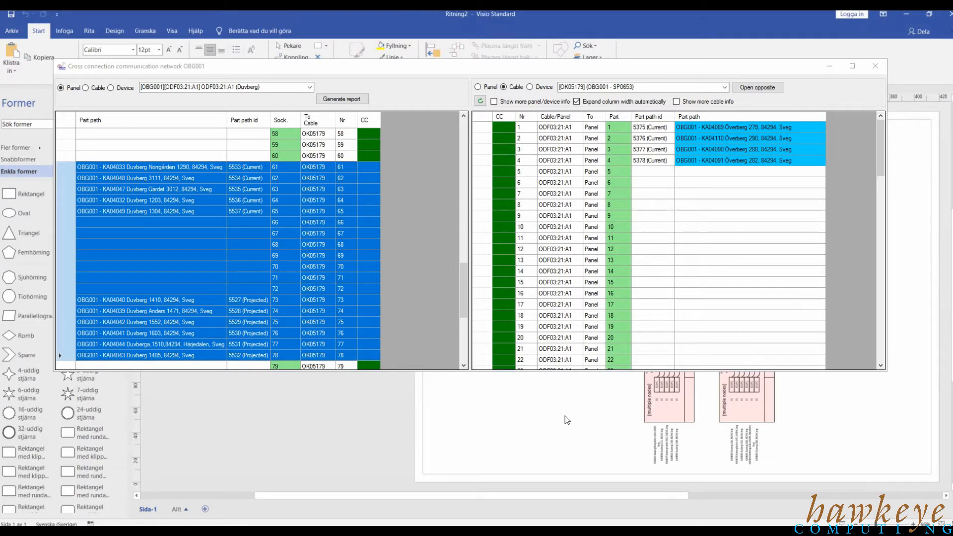
click(831, 68)
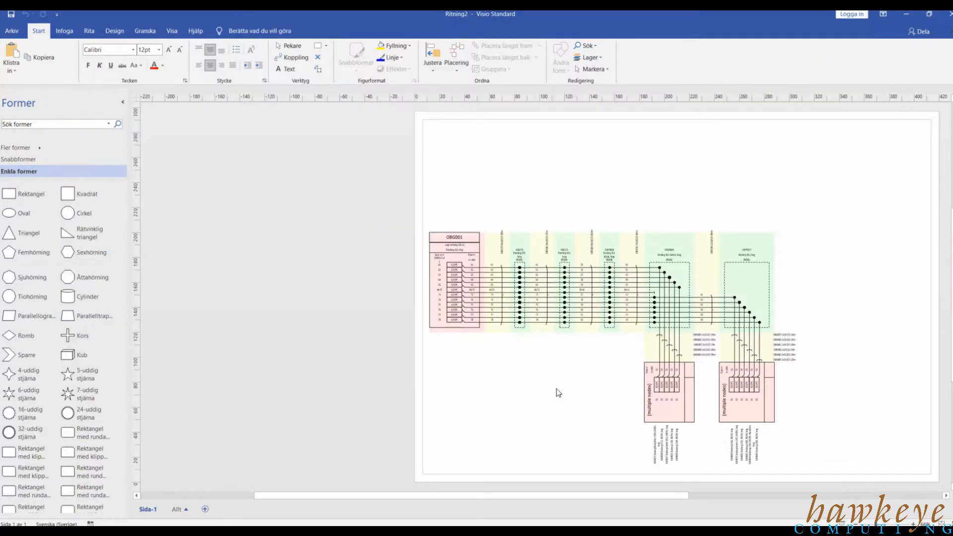
ctrl+scroll(557, 392, up, 1)
ctrl+scroll(556, 390, up, 1)
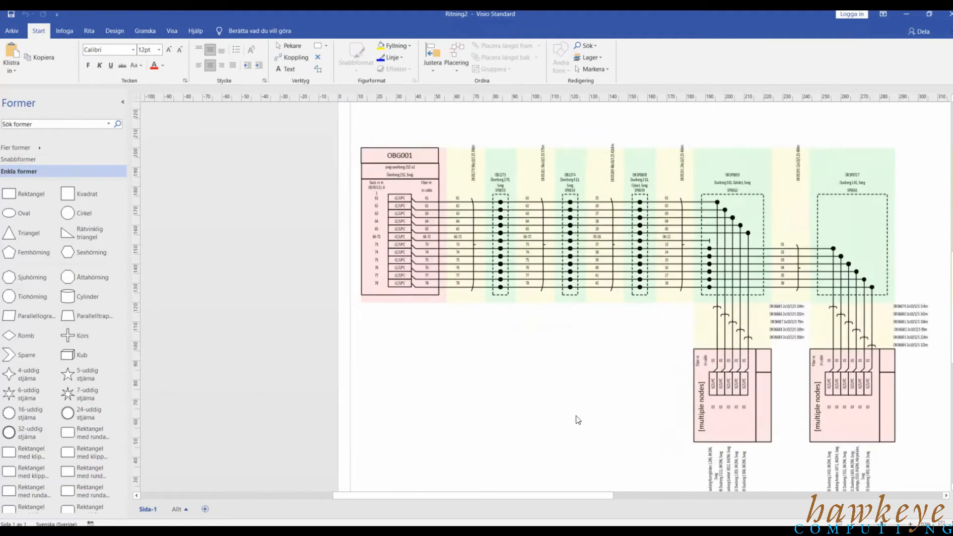
drag(607, 493, 626, 493)
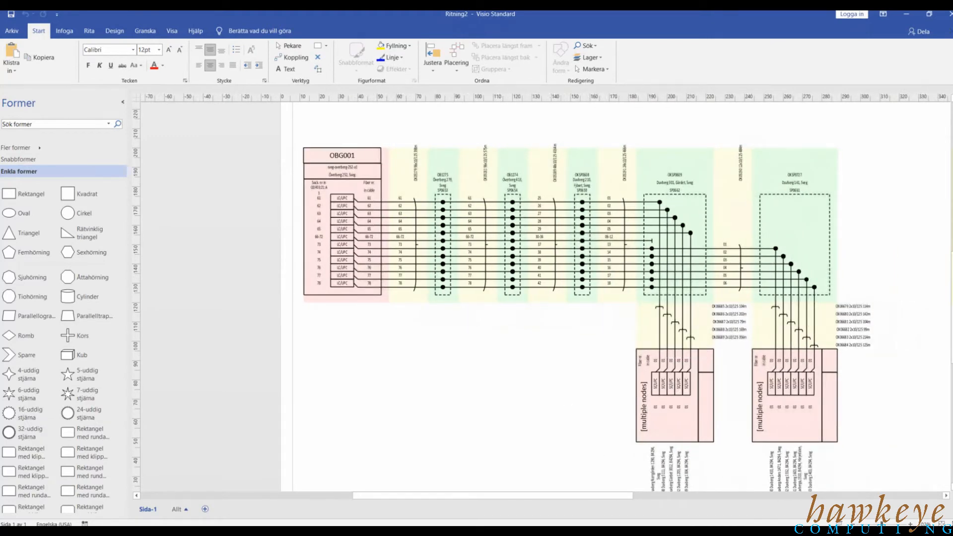
scroll(577, 474, up, 3)
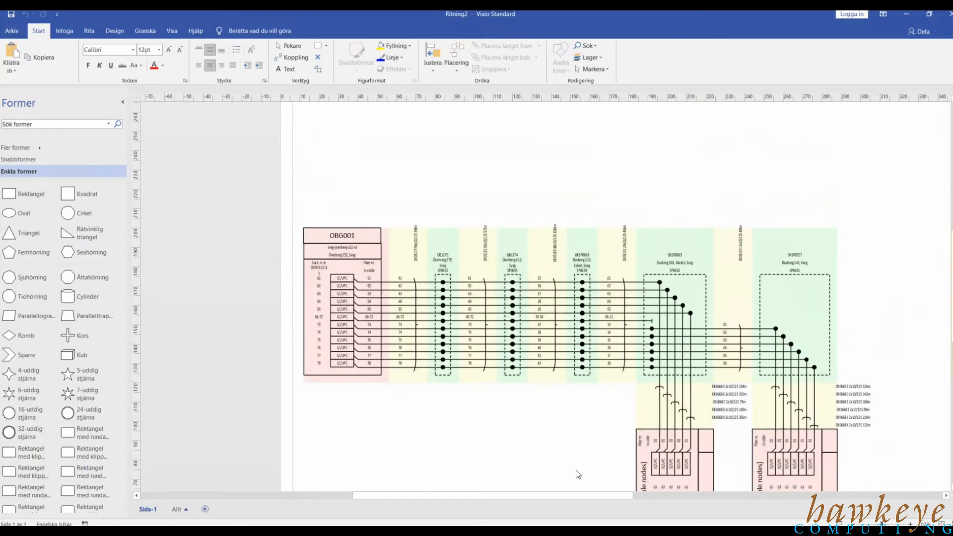
ctrl+scroll(576, 472, up, 3)
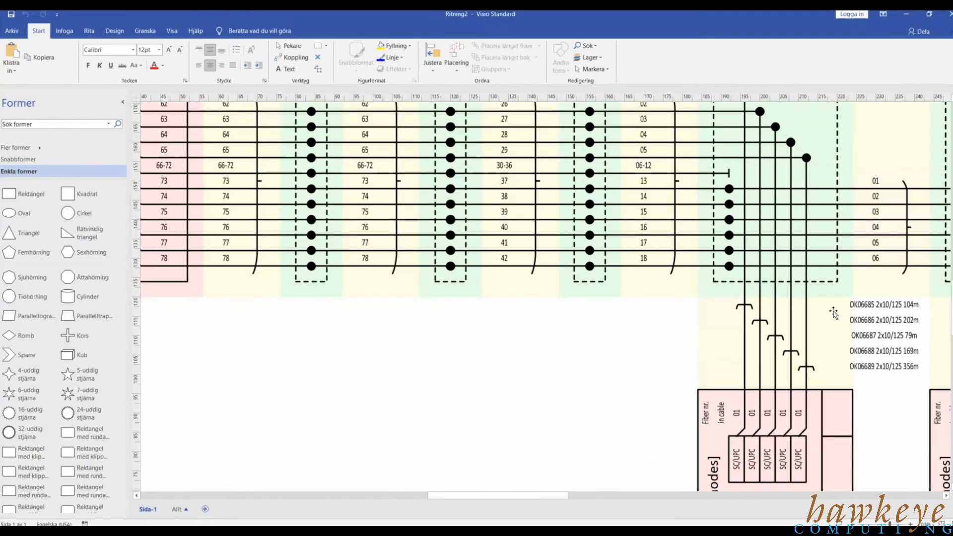
drag(493, 495, 457, 494)
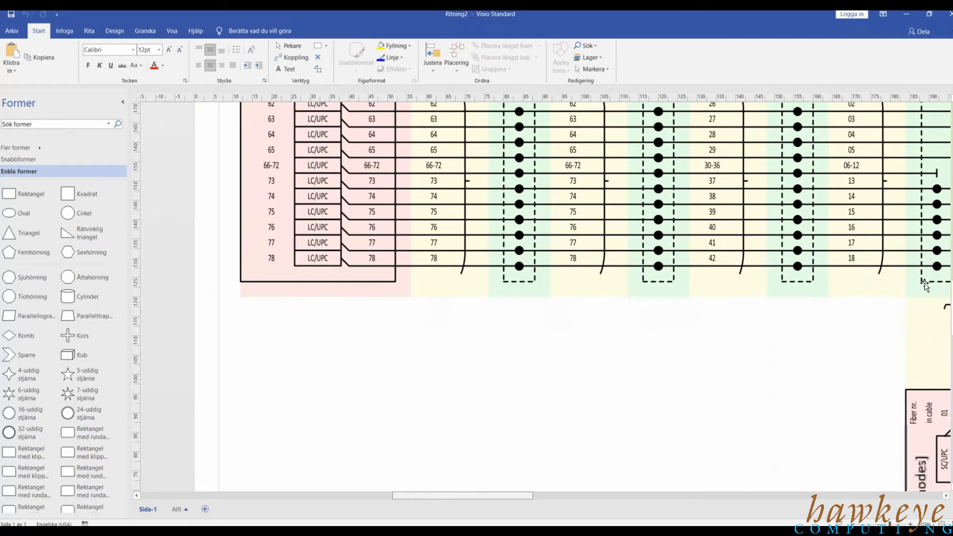
scroll(546, 238, up, 3)
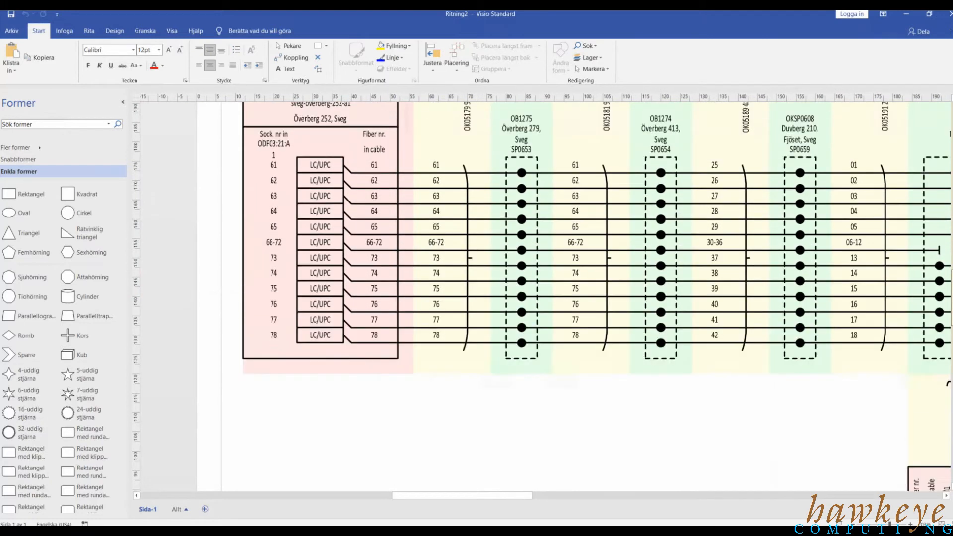
scroll(596, 307, up, 3)
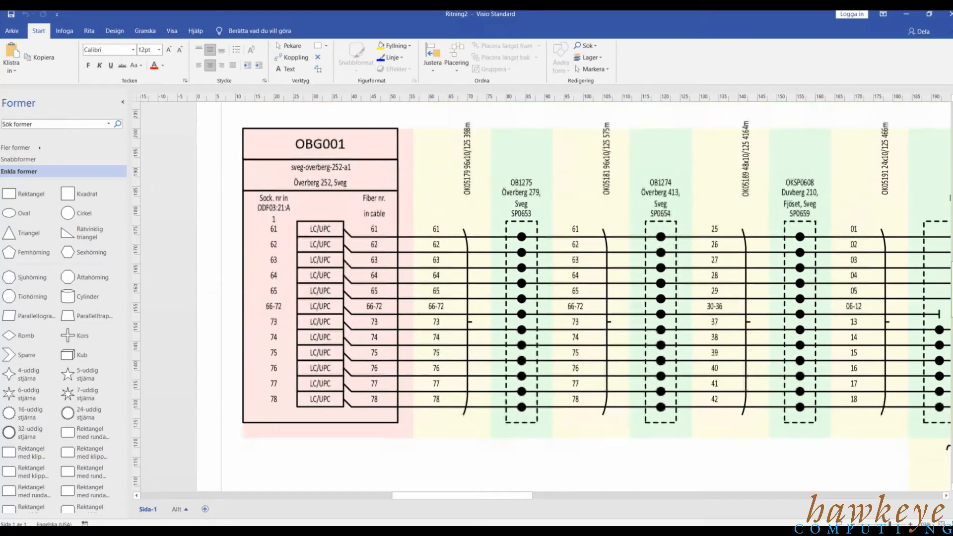
scroll(546, 298, up, 1)
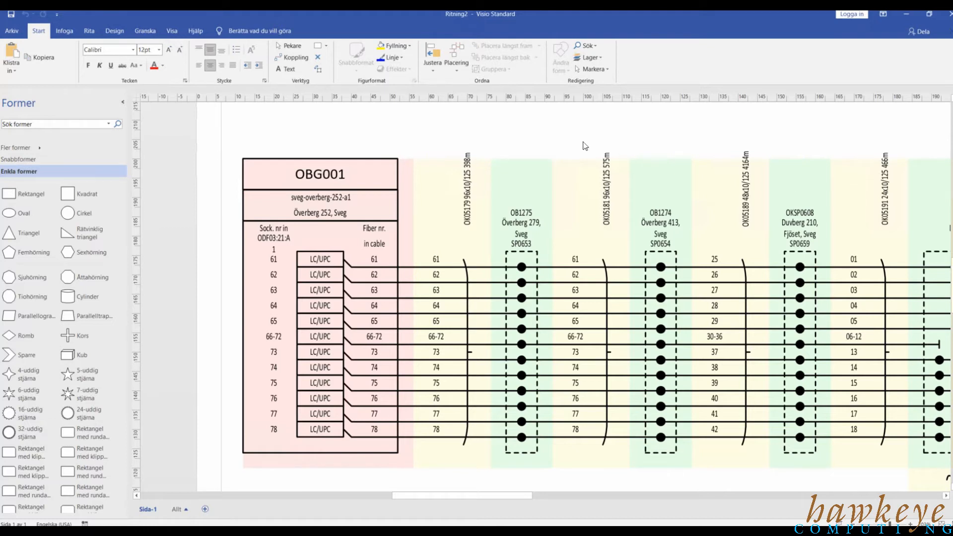
Step: Rotate the cable label "OK05179 96x10/125 398m" to horizontal in the splice plan
mouse_move(521, 151)
click(467, 195)
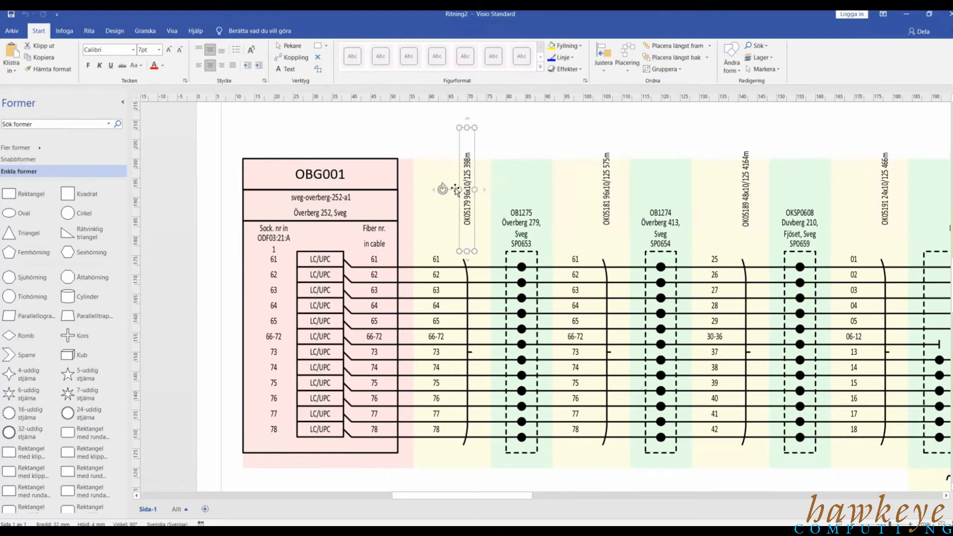
drag(443, 188, 467, 165)
click(536, 146)
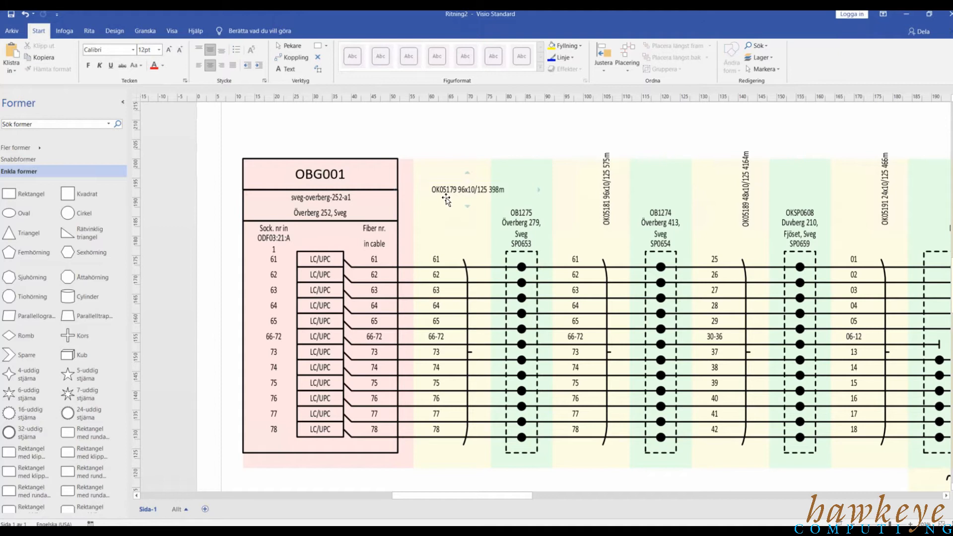
mouse_move(472, 201)
drag(541, 498, 562, 498)
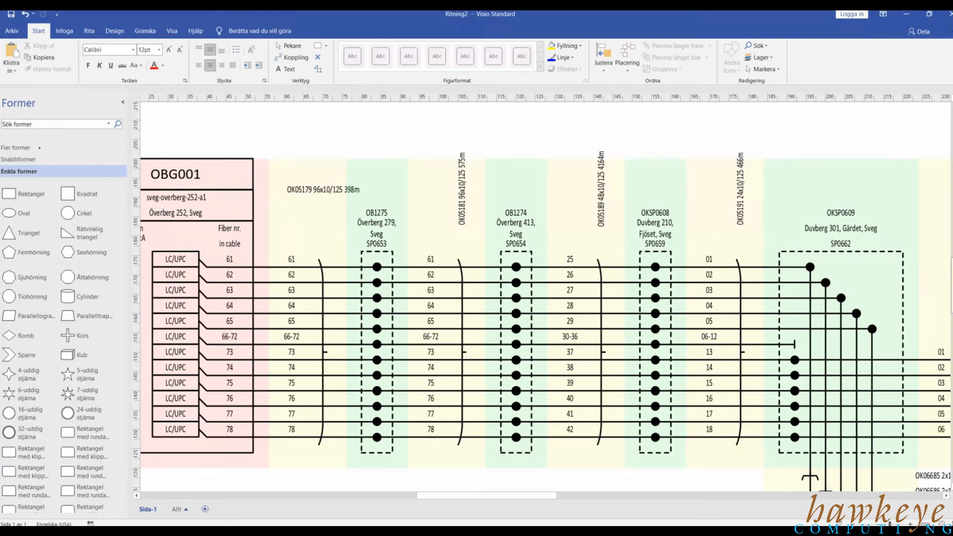
Step: Rotate the first address label beneath the [multiple nodes] box to horizontal and move it clear of the neighbouring labels
scroll(541, 288, down, 5)
scroll(542, 288, down, 4)
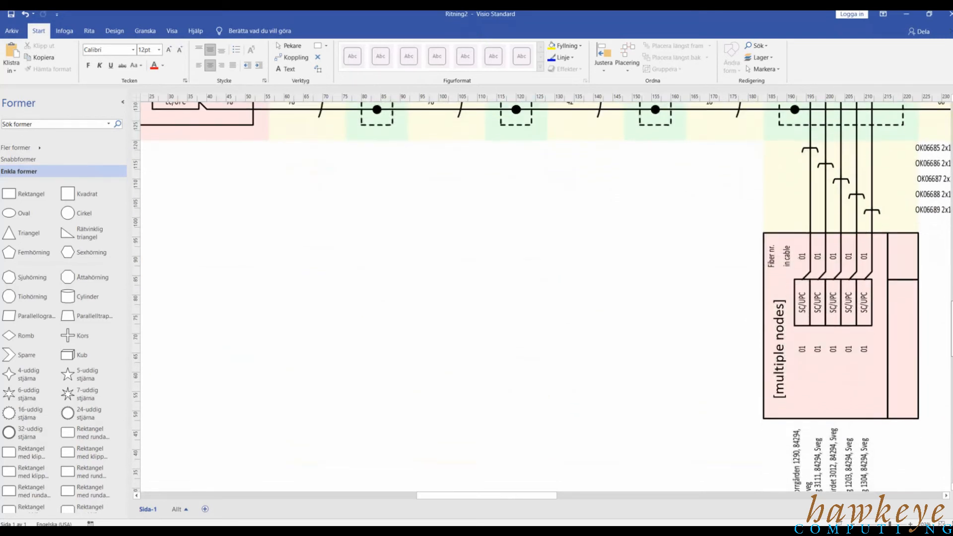
scroll(541, 288, down, 1)
scroll(541, 288, down, 2)
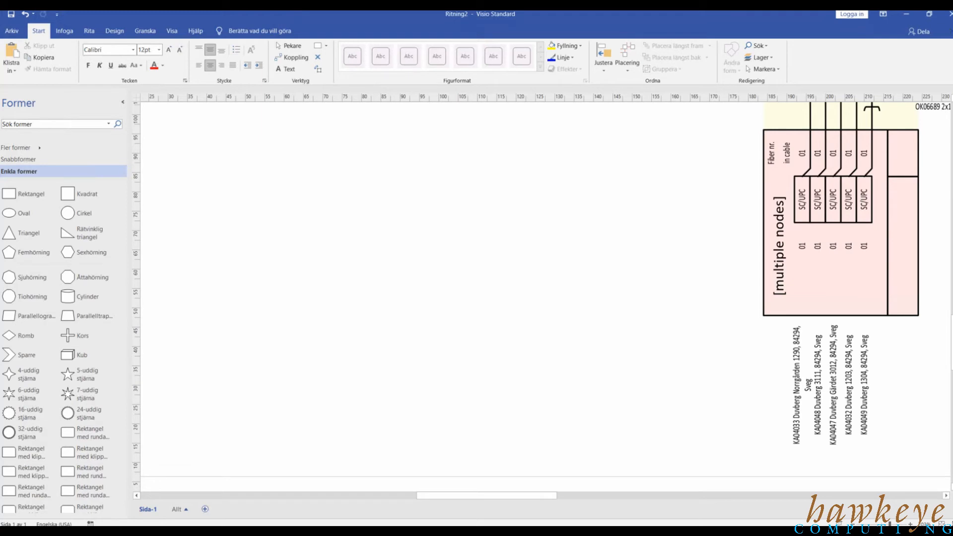
click(795, 398)
click(796, 398)
drag(777, 385, 806, 326)
drag(773, 380, 682, 367)
click(674, 336)
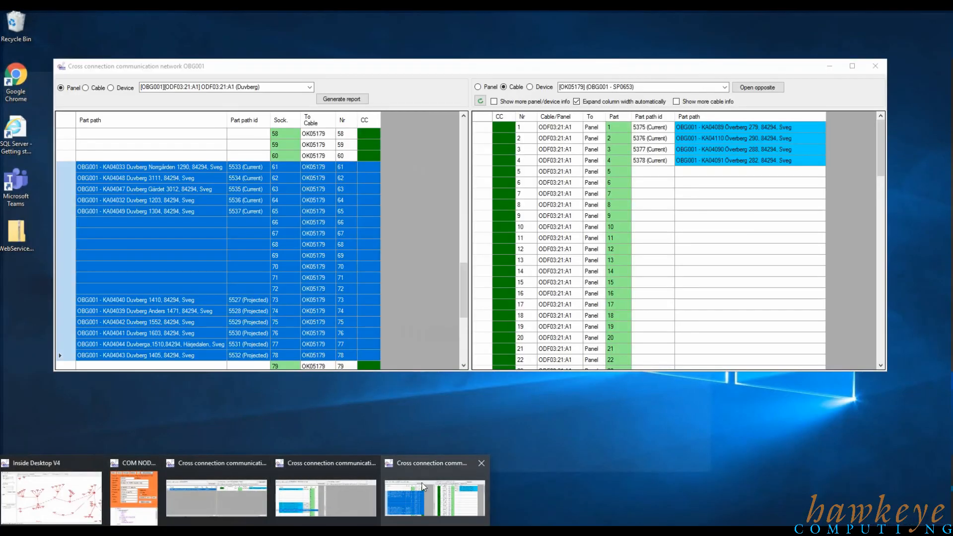
Step: Switch back to the OBG001 cross connection window and generate a detailed splice plan for all sockets of panel ODF03:21:A1
click(422, 487)
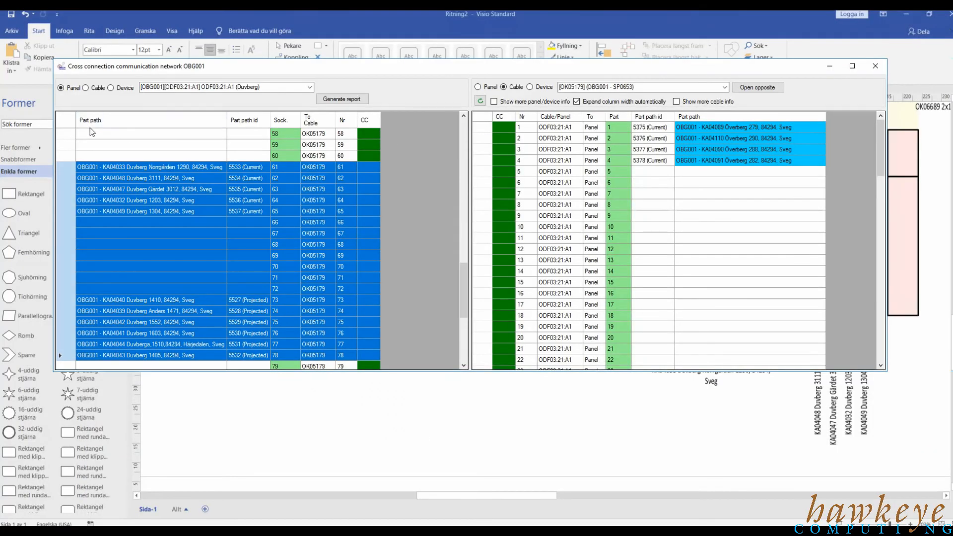
click(65, 120)
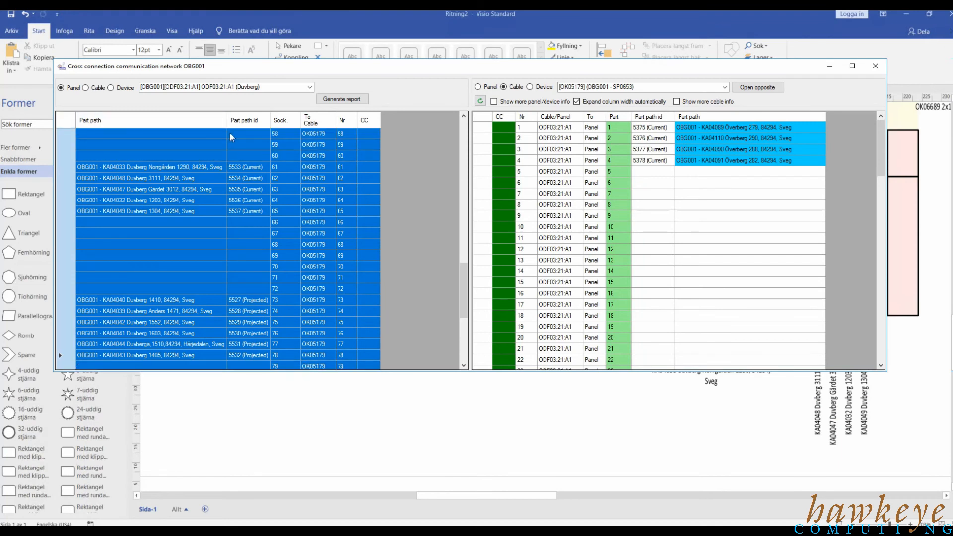
right_click(68, 135)
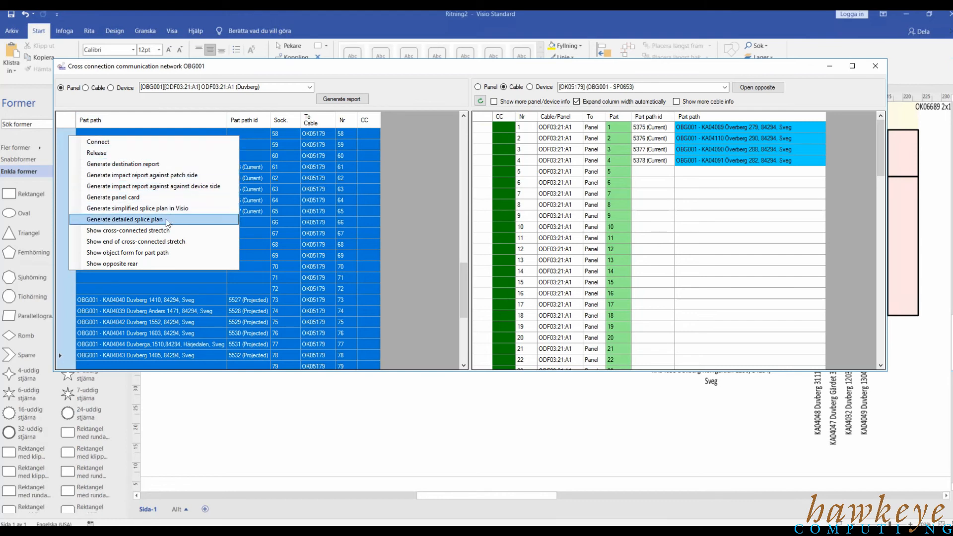
click(149, 219)
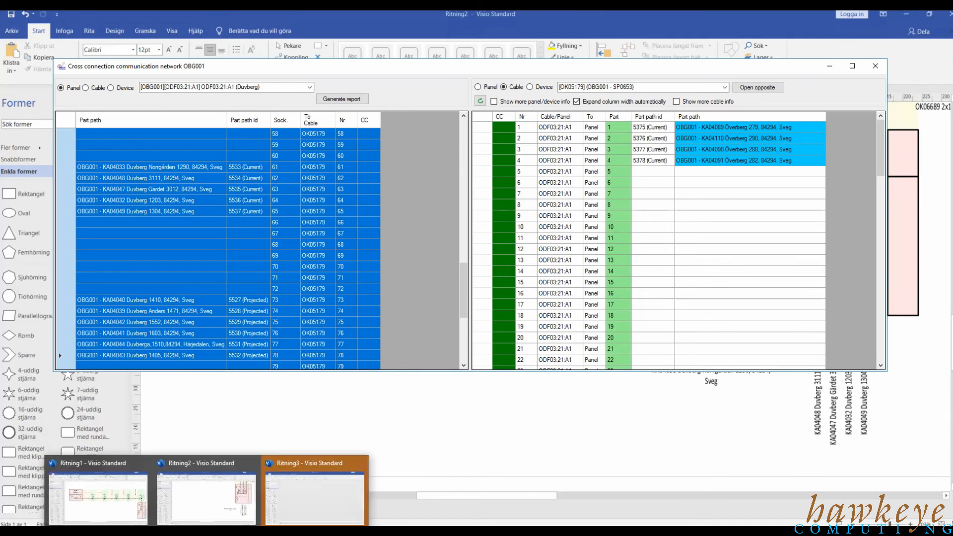
Step: Switch to the Visio drawing Ritning3, minimize the cross connection window and examine the splice plan for the whole panel
click(307, 504)
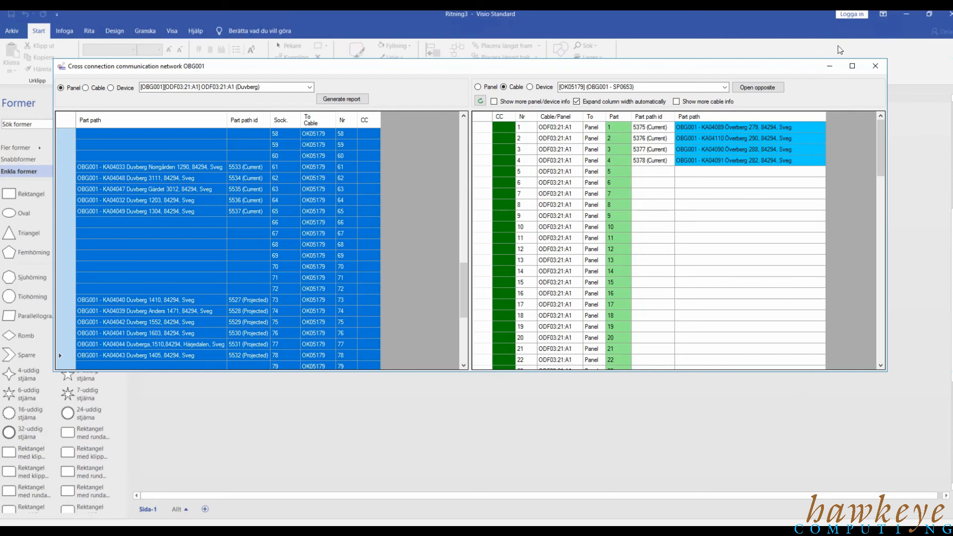
click(830, 66)
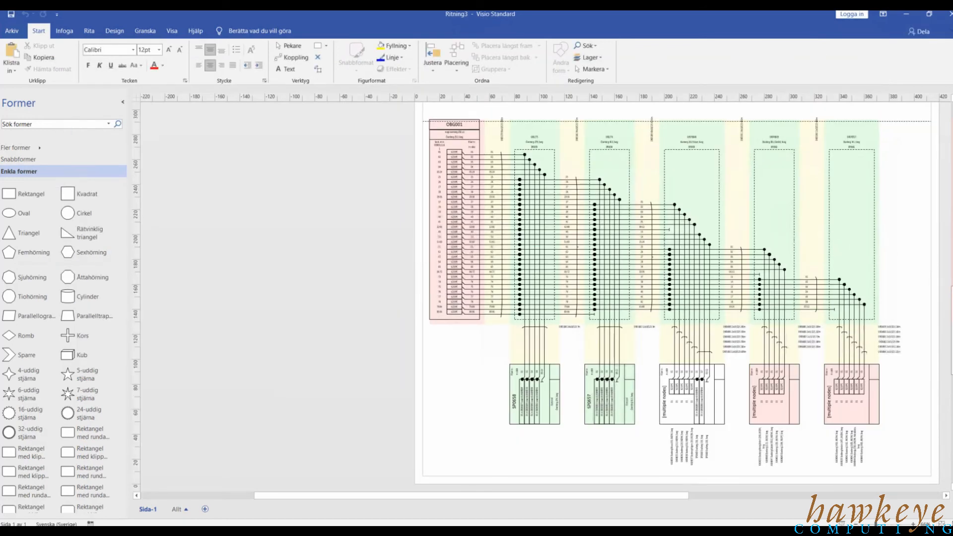
scroll(933, 350, up, 2)
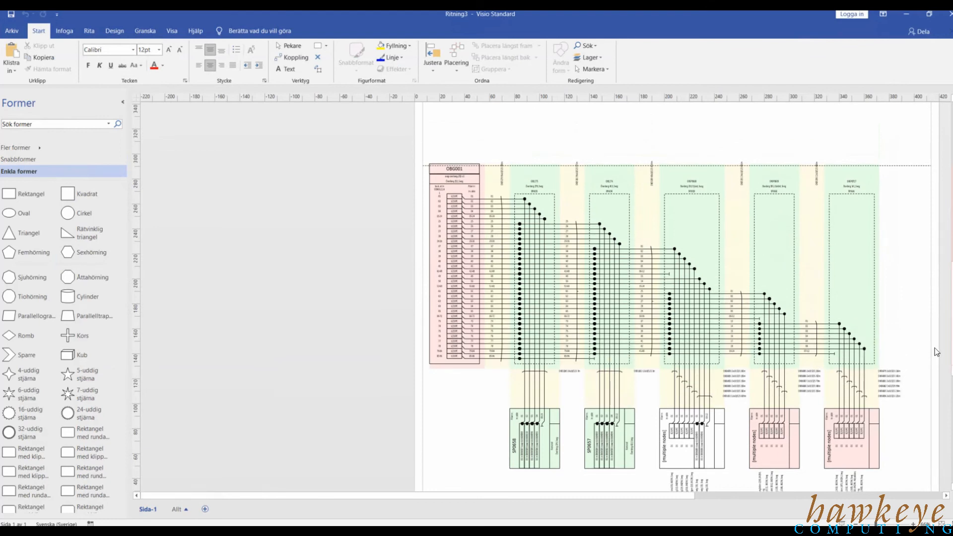
scroll(936, 352, down, 2)
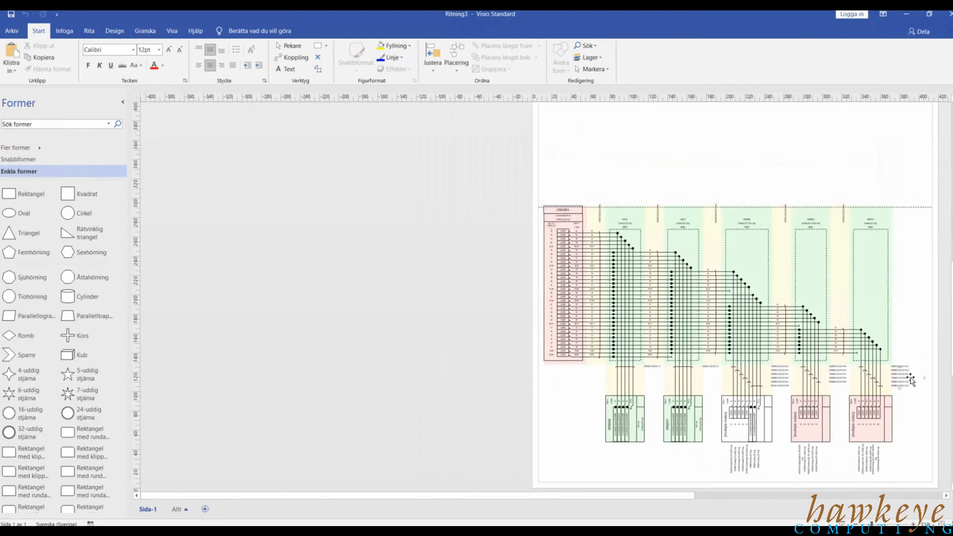
scroll(910, 379, up, 2)
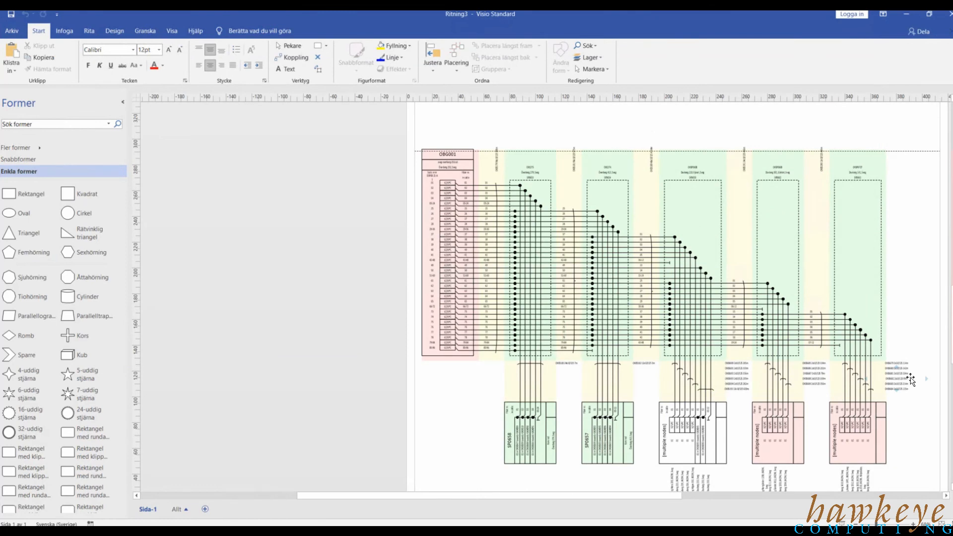
scroll(911, 379, up, 1)
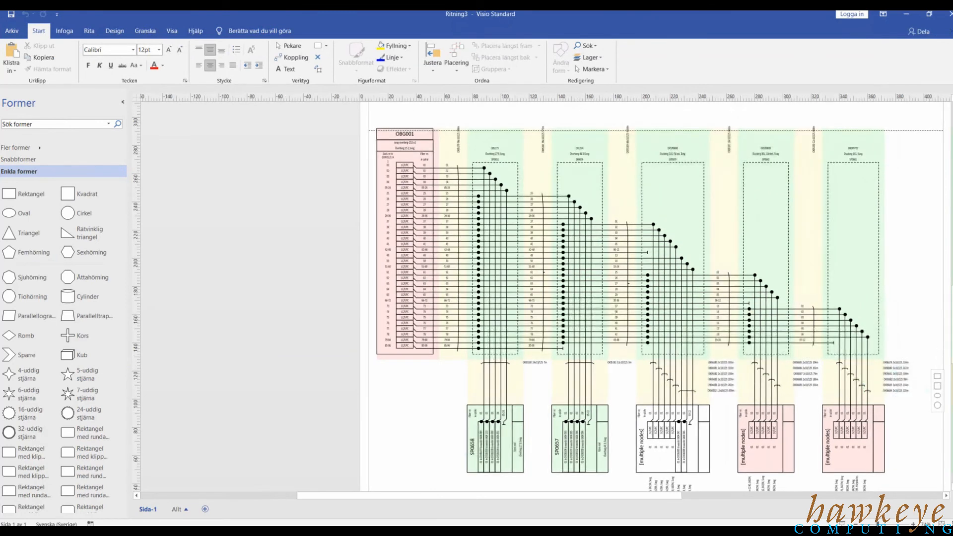